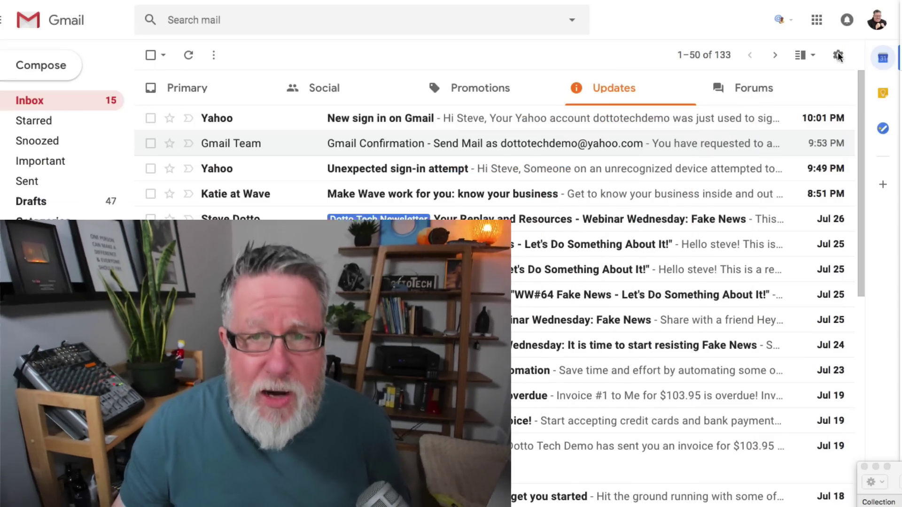
Step: Open the full Gmail settings on the Accounts and Import tab
{"action": "left_click", "coordinate": [838, 55]}
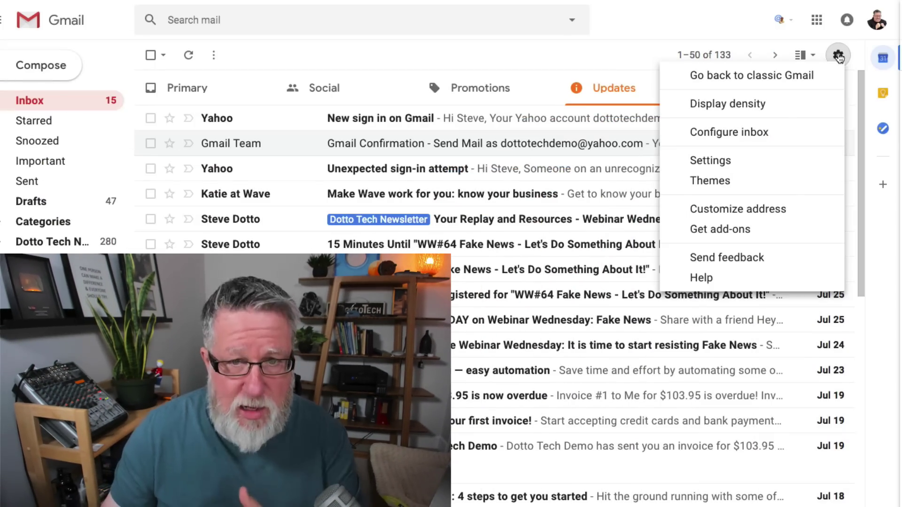
{"action": "left_click", "coordinate": [764, 161]}
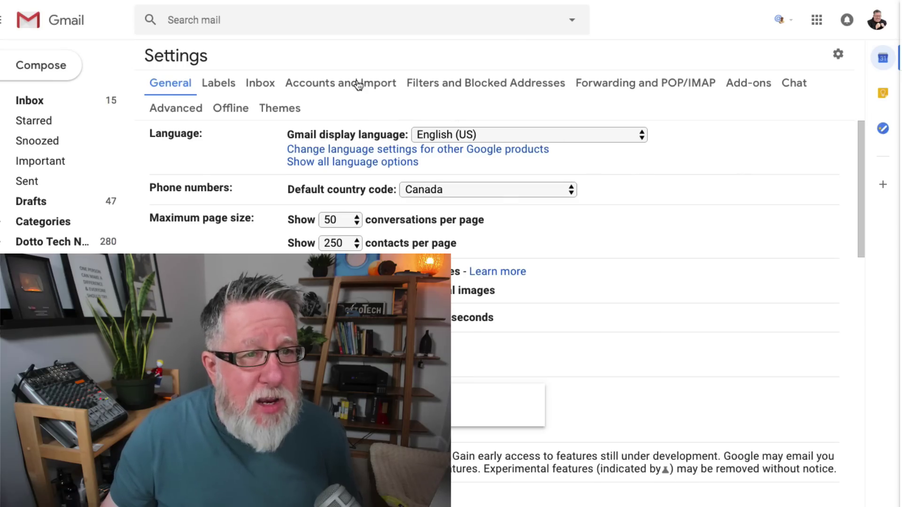
{"action": "left_click", "coordinate": [359, 85]}
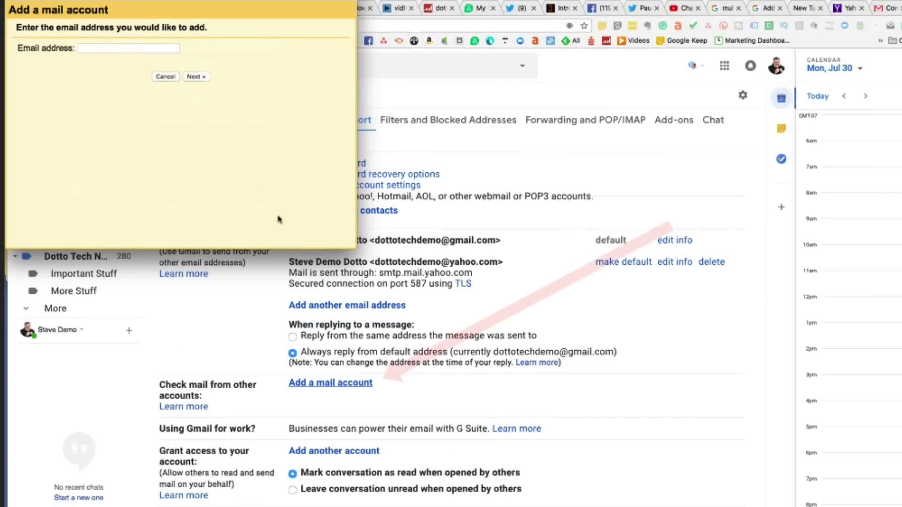
Step: Enter the Yahoo email address in the Add a mail account window and continue
{"action": "left_click", "coordinate": [127, 49]}
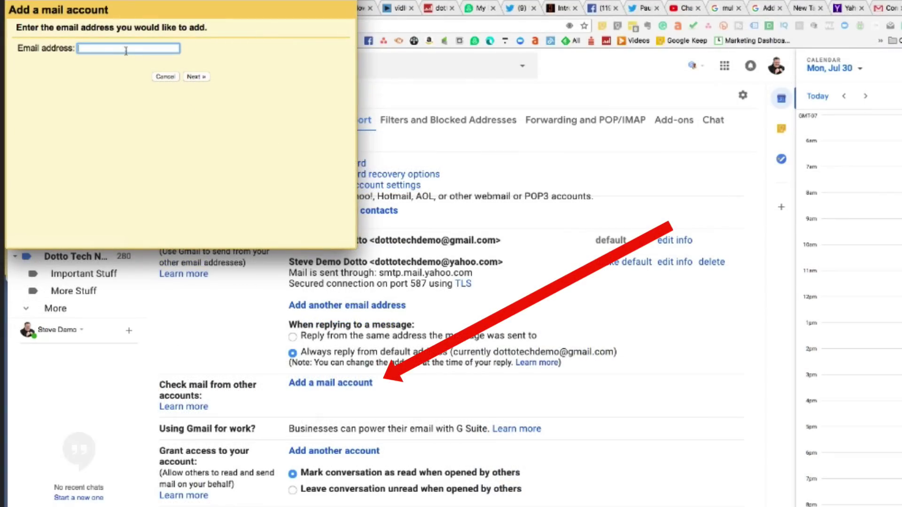
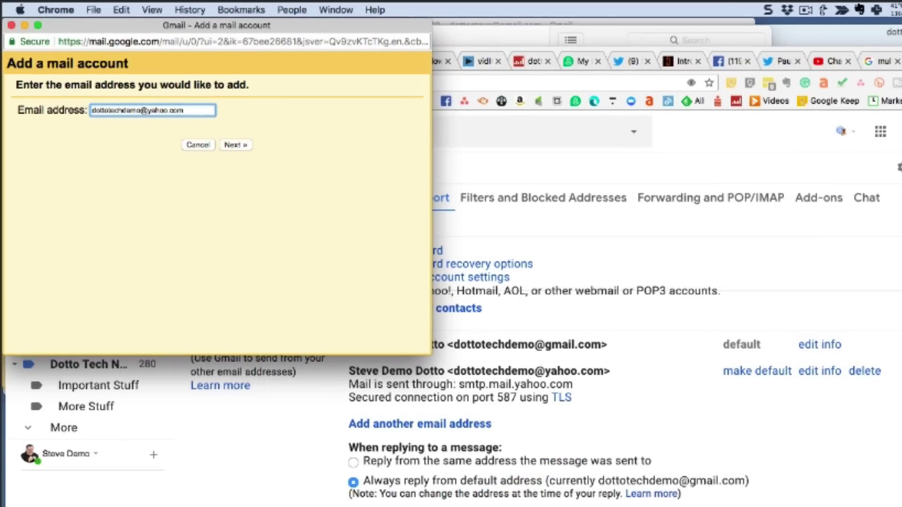
{"action": "left_click", "coordinate": [241, 146]}
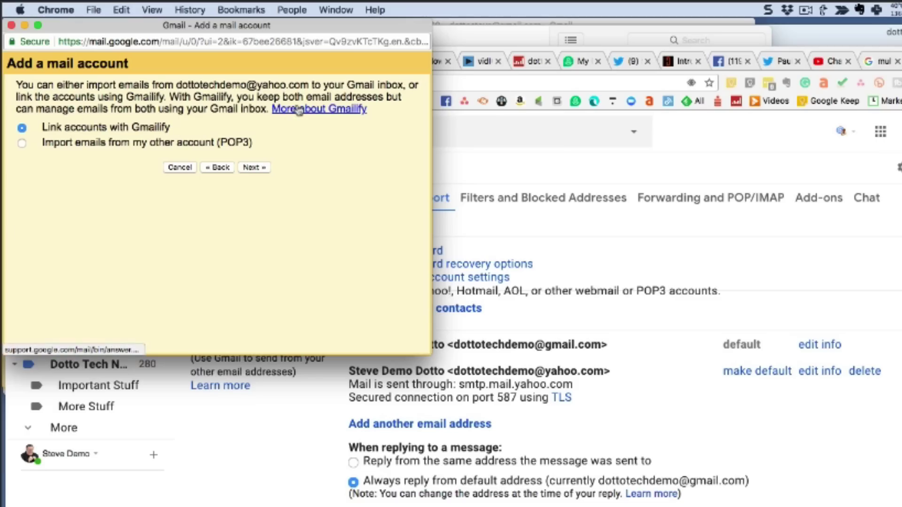
Step: Choose Gmailify, sign in to the Yahoo account with its password, and grant Gmail access
{"action": "left_click", "coordinate": [253, 168]}
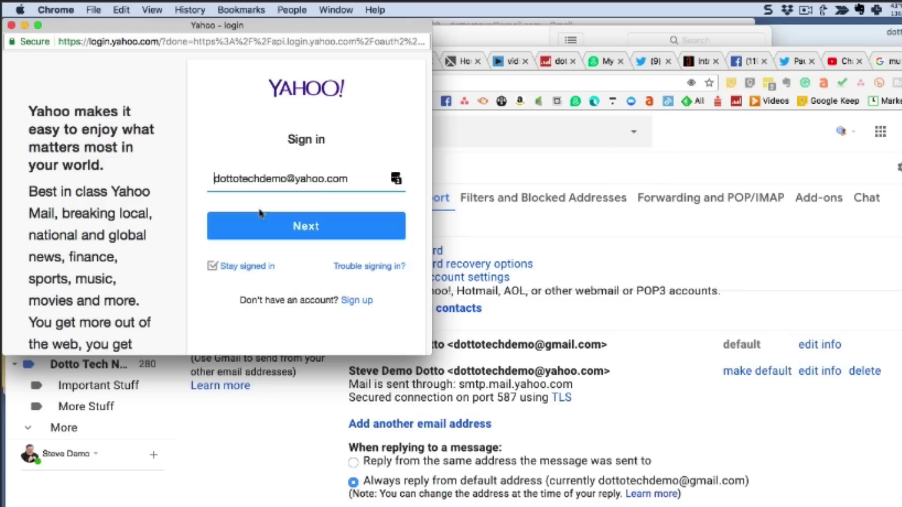
{"action": "left_click", "coordinate": [272, 237]}
{"action": "type", "text": "•••••••••"}
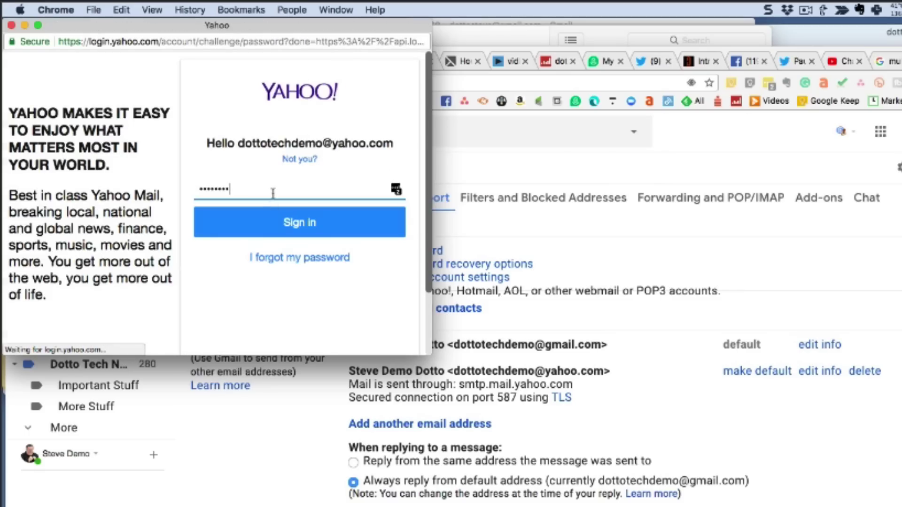
{"action": "left_click", "coordinate": [286, 223]}
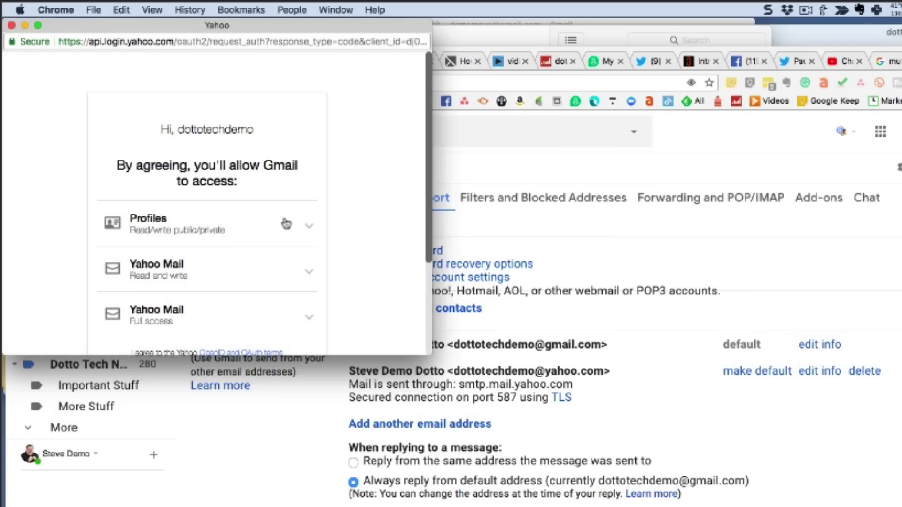
{"action": "scroll", "coordinate": [286, 224], "scroll_direction": "down", "scroll_amount": 3}
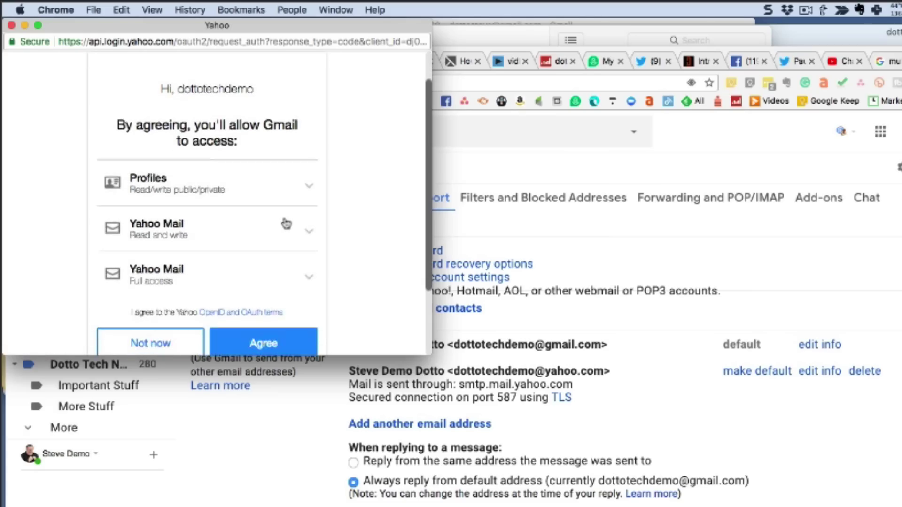
{"action": "scroll", "coordinate": [286, 224], "scroll_direction": "down", "scroll_amount": 5}
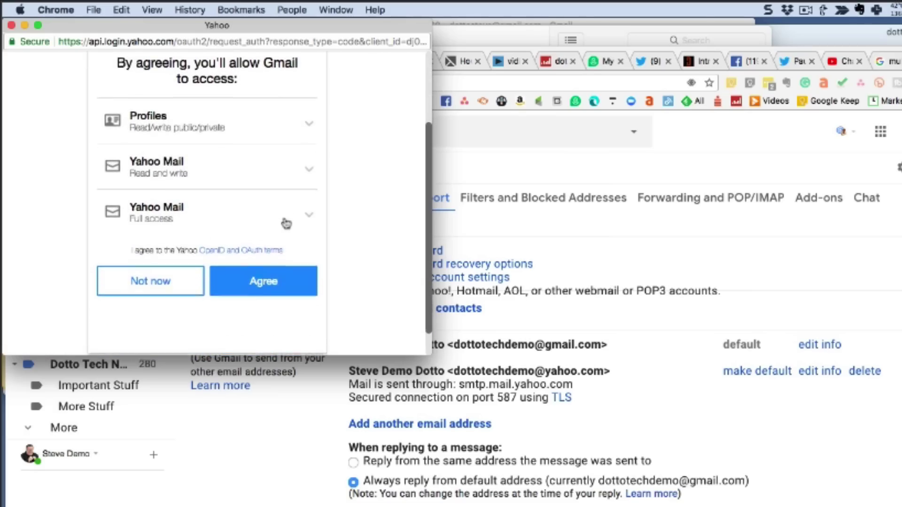
{"action": "left_click", "coordinate": [271, 254]}
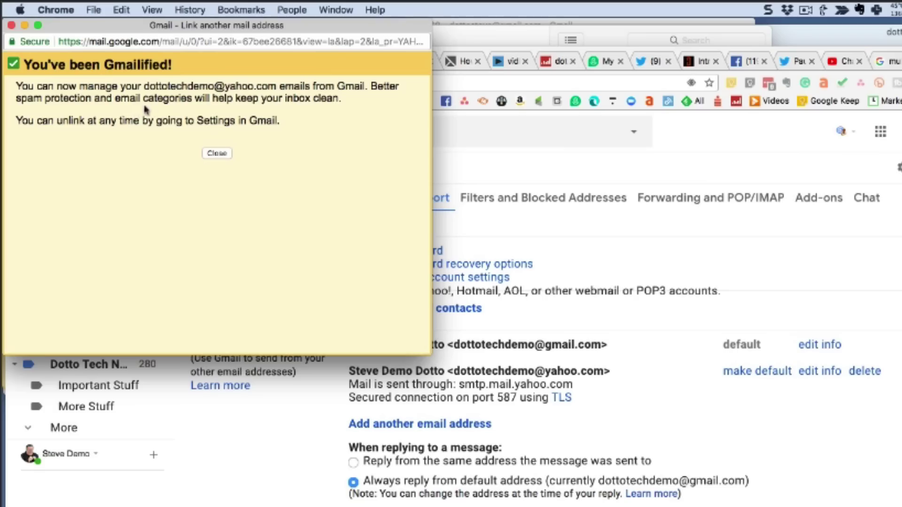
Step: Dismiss the Gmailified confirmation and return to the Primary inbox's test messages
{"action": "left_click", "coordinate": [215, 154]}
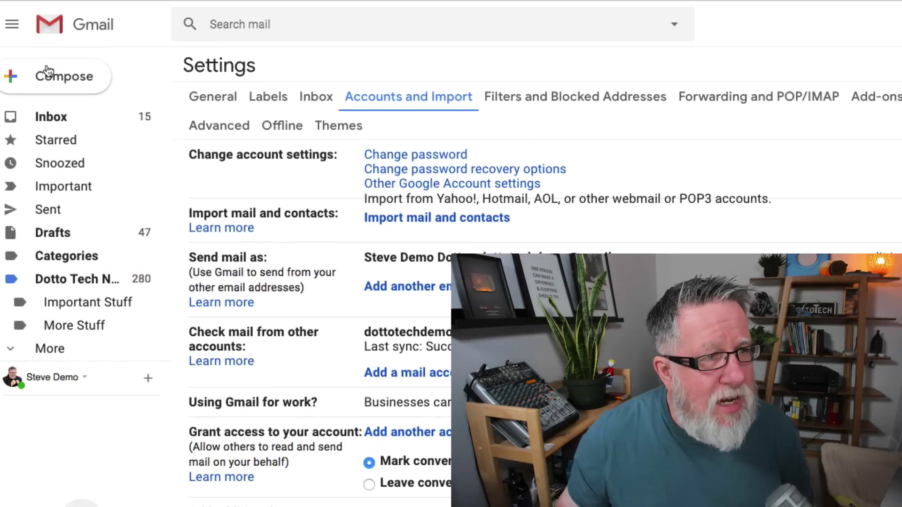
{"action": "left_click", "coordinate": [46, 117]}
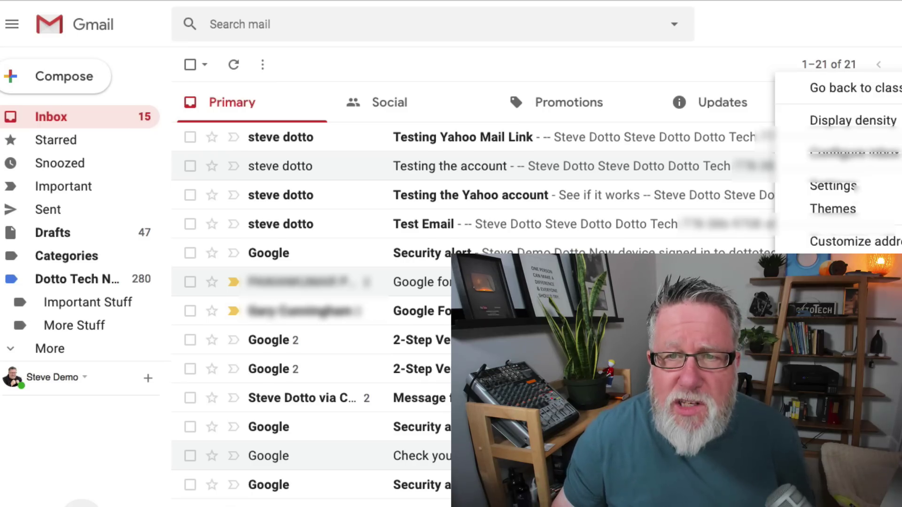
{"action": "left_click", "coordinate": [858, 187]}
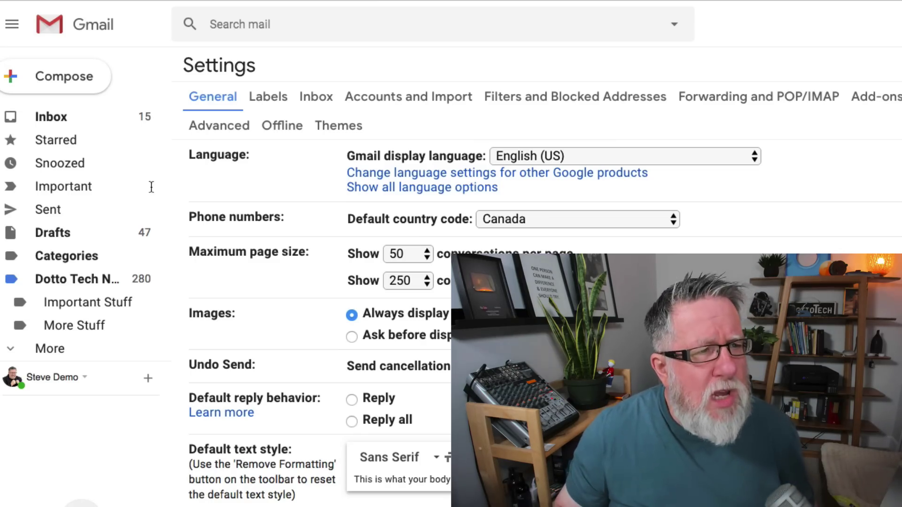
{"action": "left_click", "coordinate": [56, 120]}
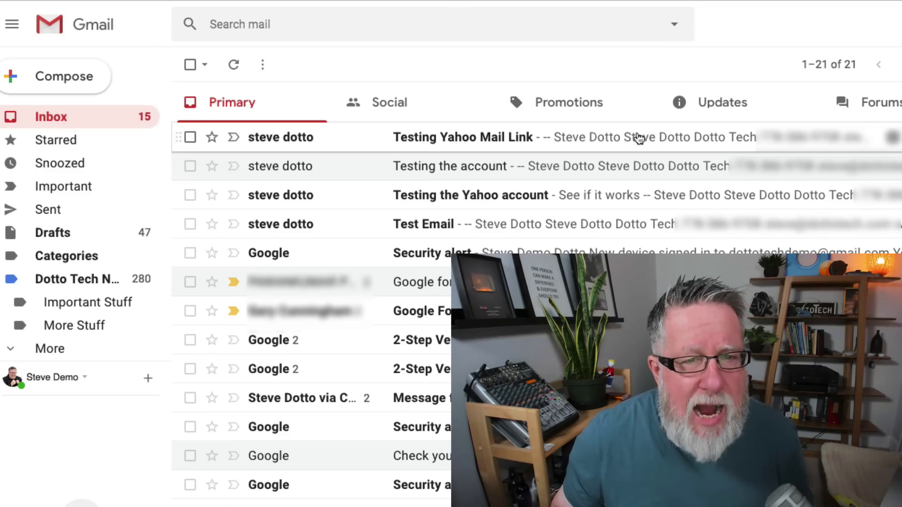
Step: Start a filter from the 'Testing Yahoo Mail Link' message using 'Filter messages like this'
{"action": "left_click", "coordinate": [635, 140]}
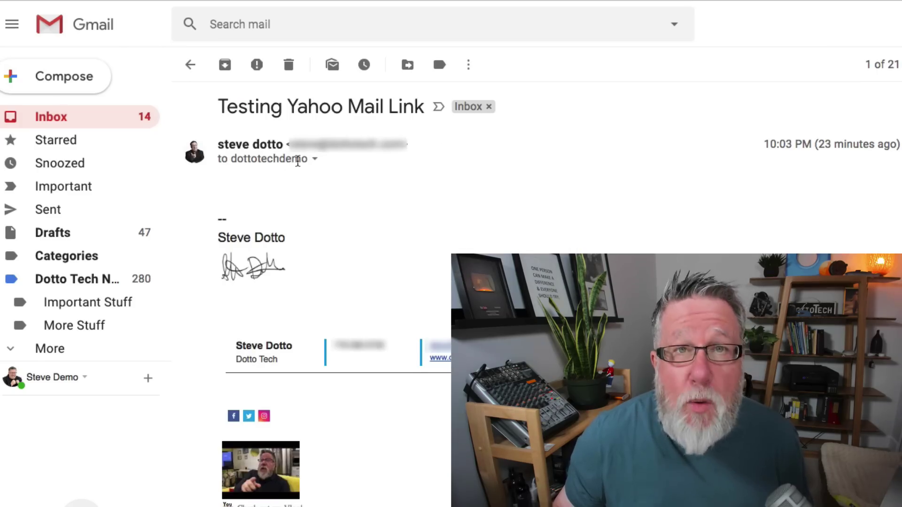
{"action": "mouse_move", "coordinate": [297, 161]}
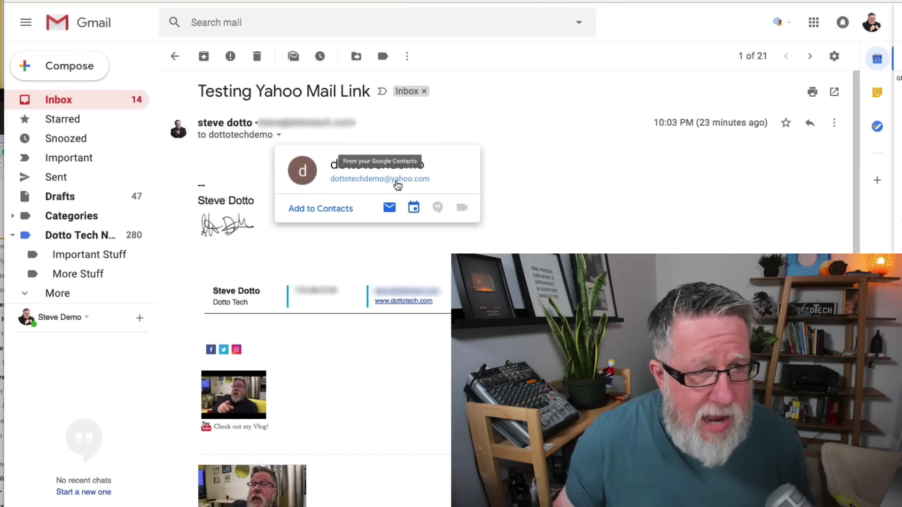
{"action": "left_click", "coordinate": [836, 125]}
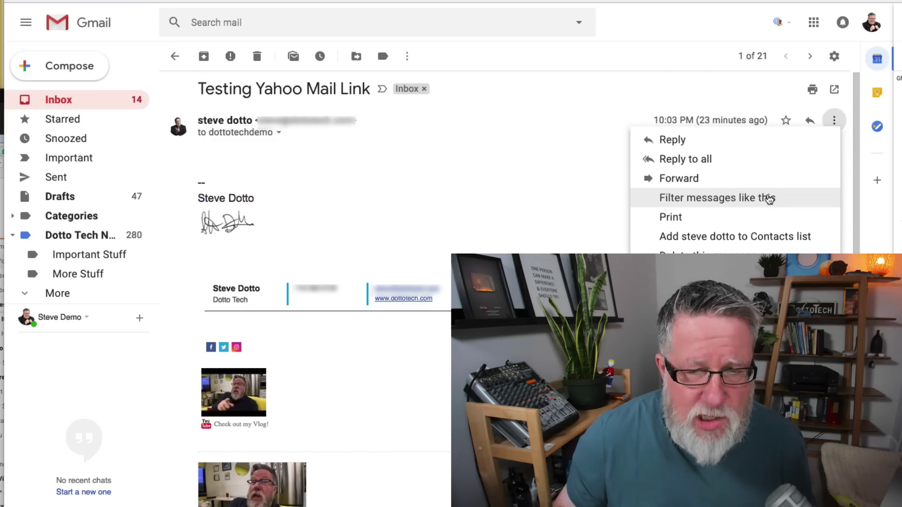
{"action": "left_click", "coordinate": [769, 199]}
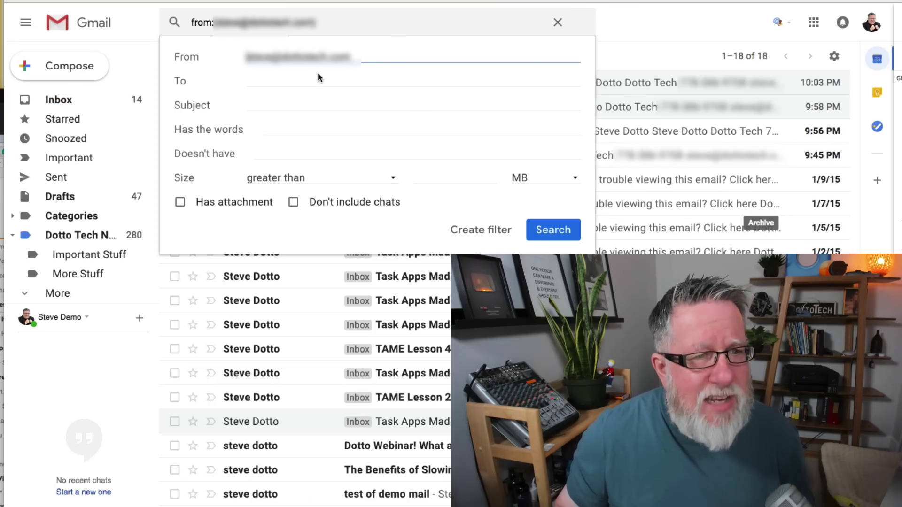
Step: Replace the filter's From sender with the linked Yahoo address in the To criterion
{"action": "left_click_drag", "start_coordinate": [386, 58], "coordinate": [224, 54]}
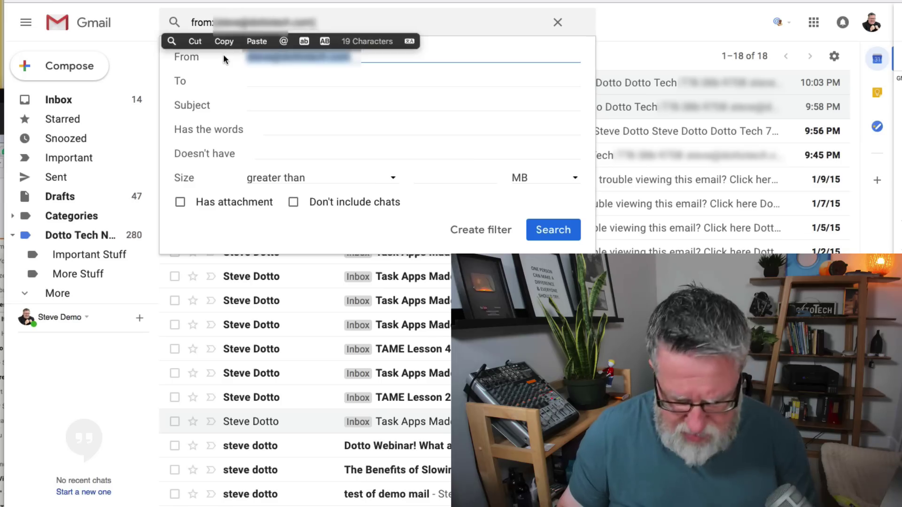
{"action": "key", "text": "super+x"}
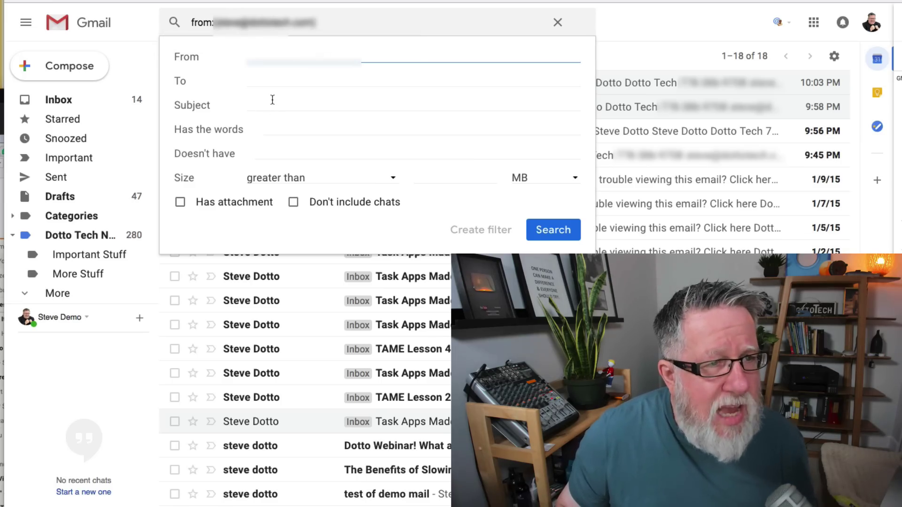
{"action": "left_click", "coordinate": [272, 81]}
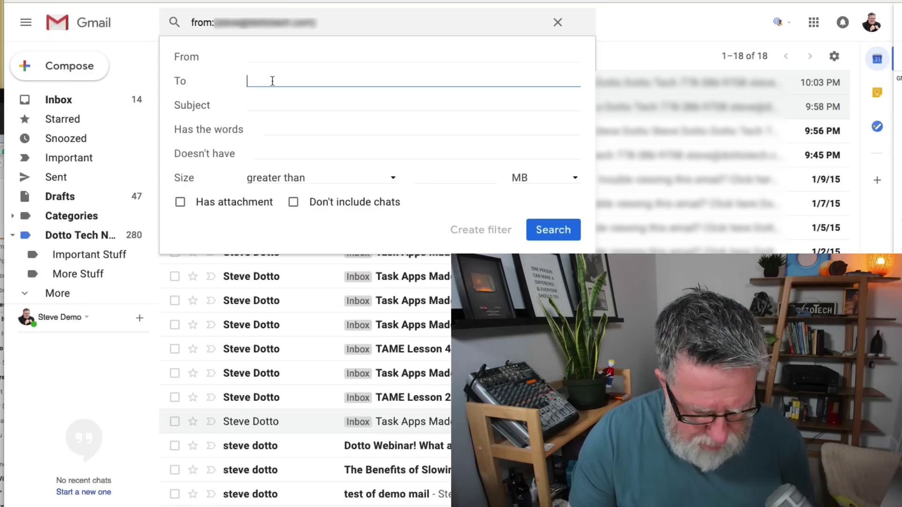
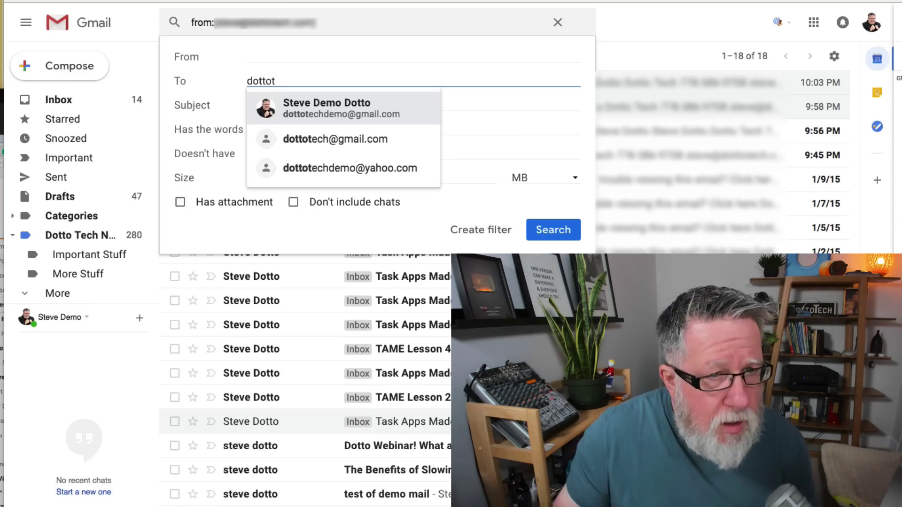
{"action": "left_click", "coordinate": [332, 170]}
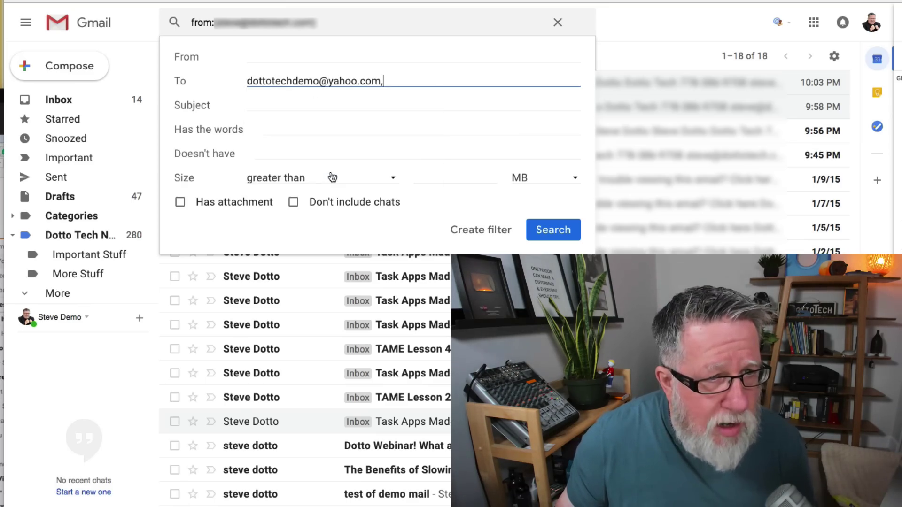
{"action": "left_click", "coordinate": [490, 241]}
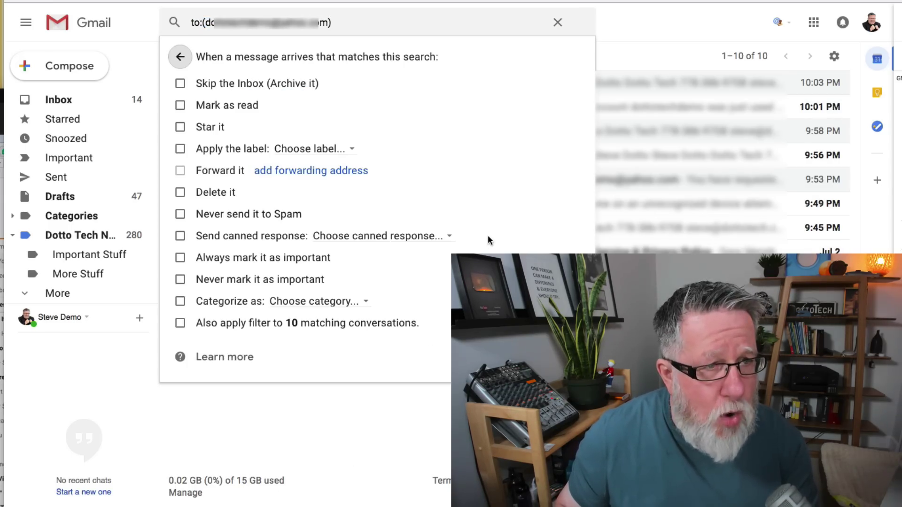
Step: Have the filter apply a new 'Yahoo Mail' label, including 10 existing conversations, and save it
{"action": "left_click", "coordinate": [177, 149]}
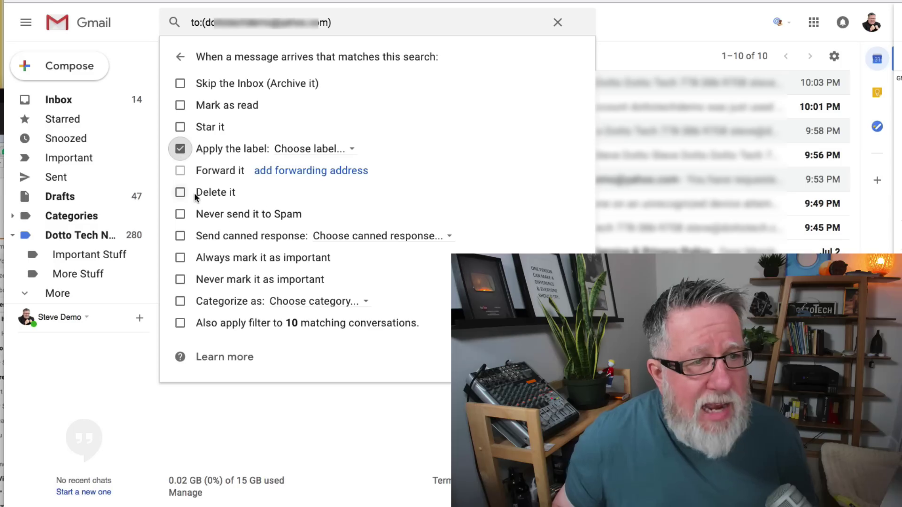
{"action": "left_click", "coordinate": [336, 150]}
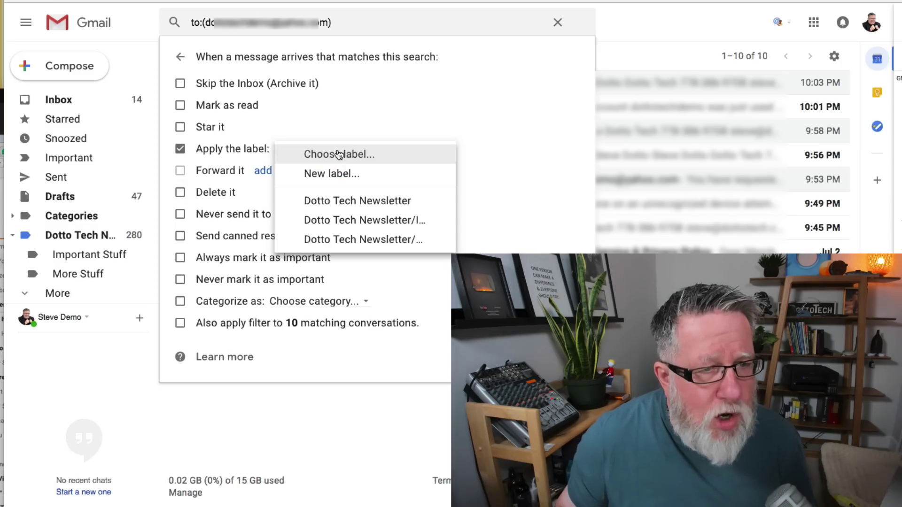
{"action": "left_click", "coordinate": [338, 174]}
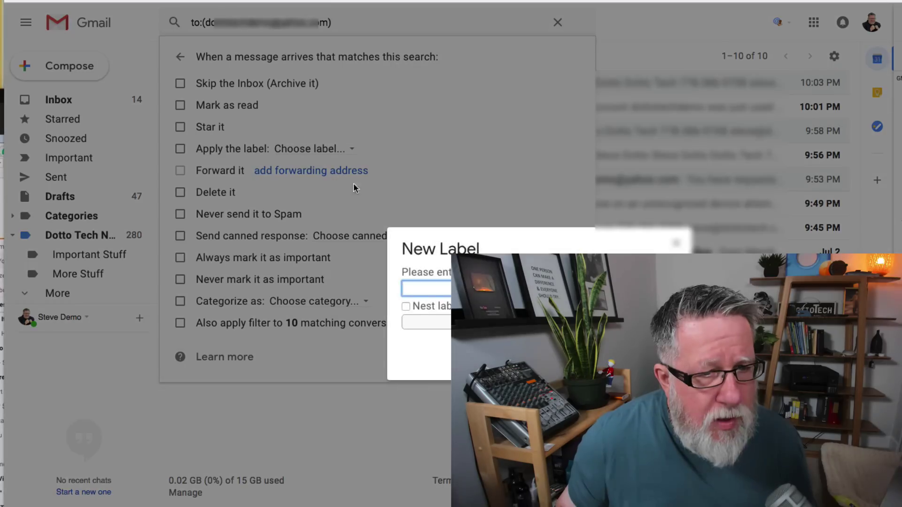
{"action": "type", "text": "Y"}
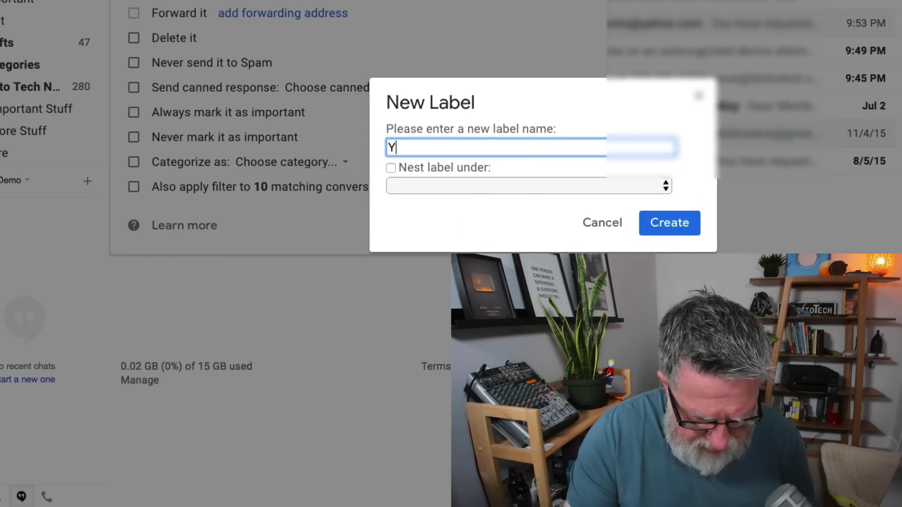
{"action": "type", "text": "ahoo Mail"}
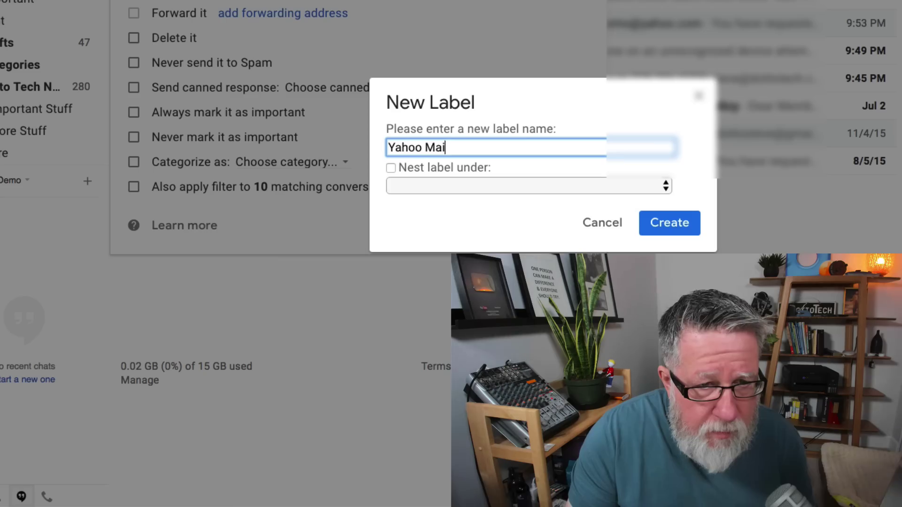
{"action": "left_click", "coordinate": [667, 221]}
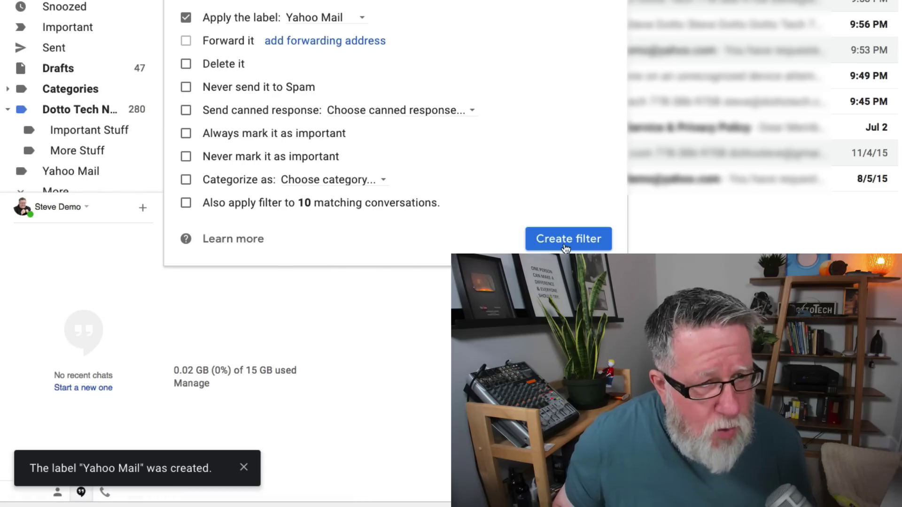
{"action": "left_click", "coordinate": [186, 203]}
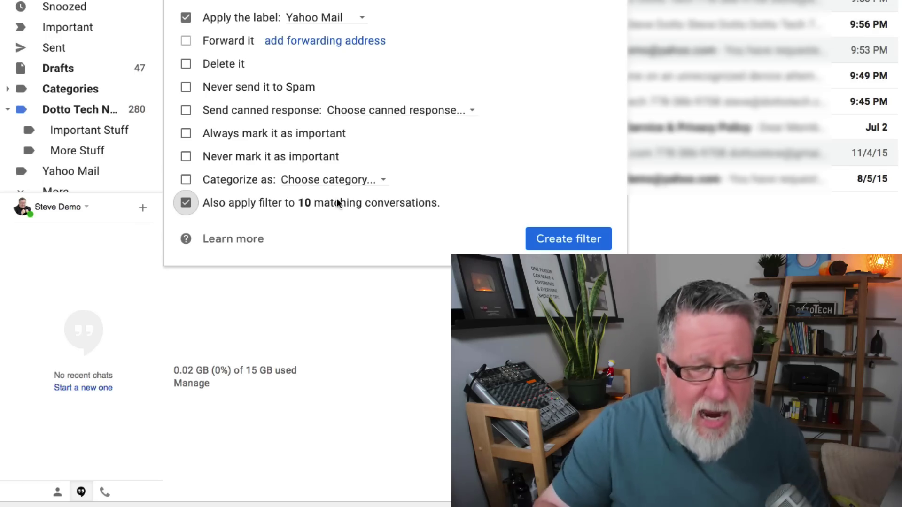
{"action": "left_click", "coordinate": [565, 242]}
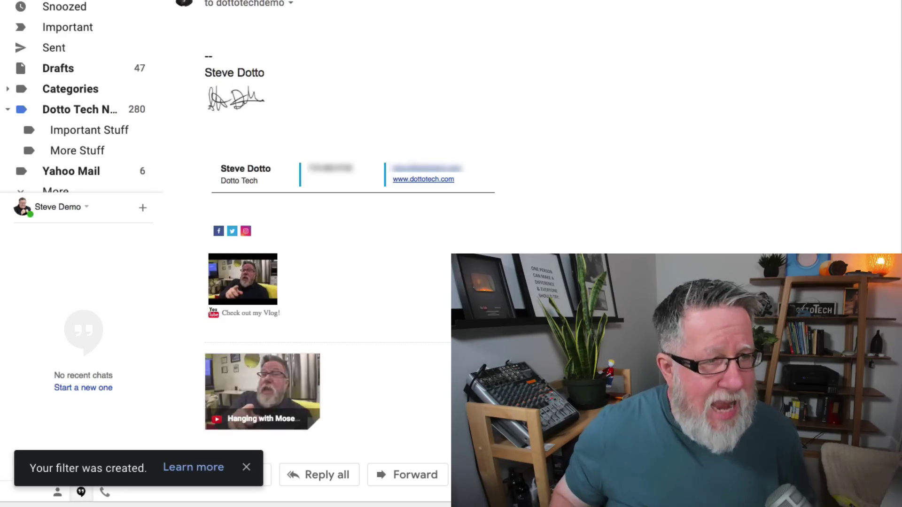
Step: Set the Yahoo Mail label's colour to red from its options menu
{"action": "left_click", "coordinate": [61, 172]}
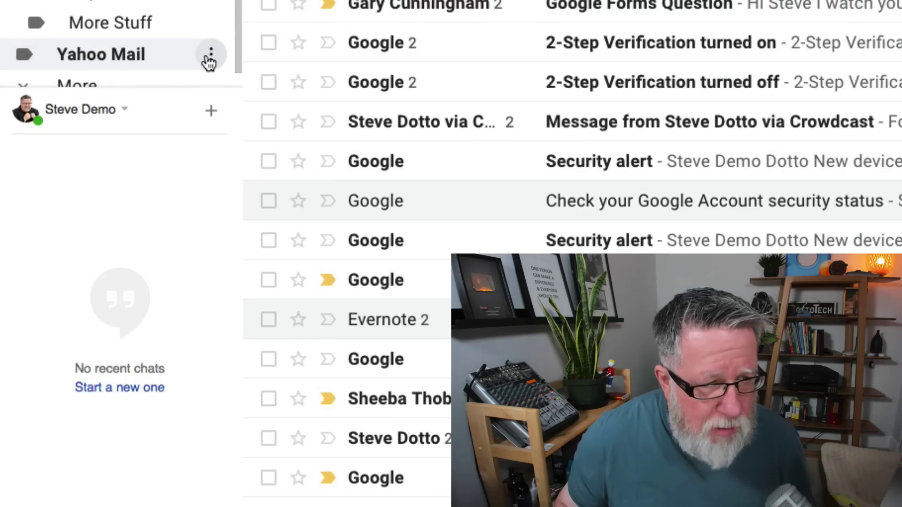
{"action": "left_click", "coordinate": [212, 55]}
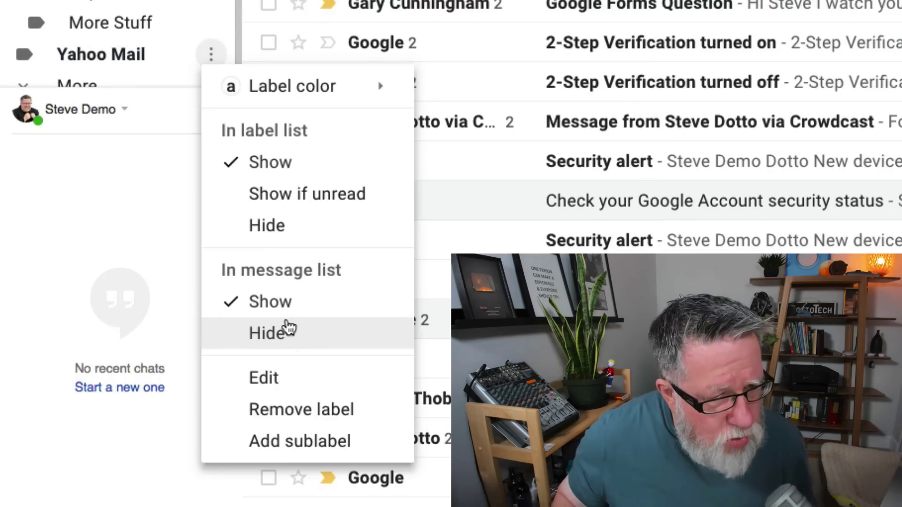
{"action": "mouse_move", "coordinate": [334, 92]}
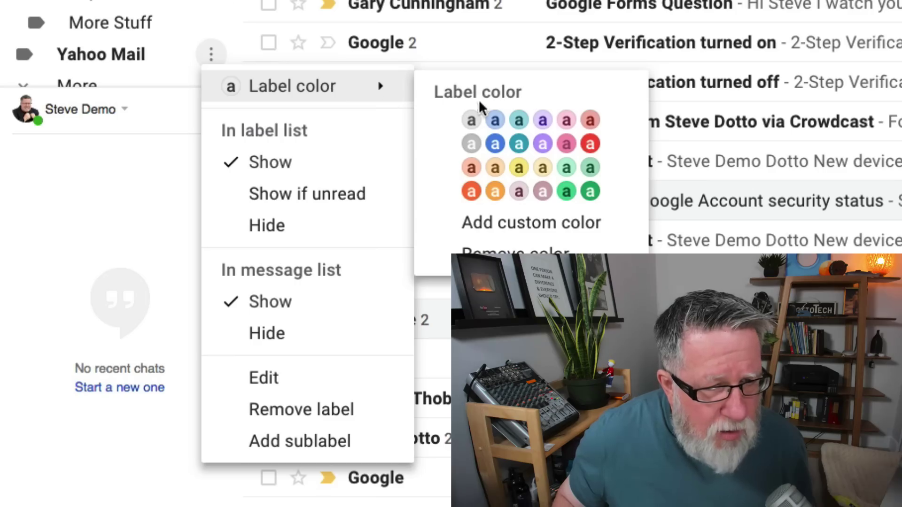
{"action": "left_click", "coordinate": [590, 145]}
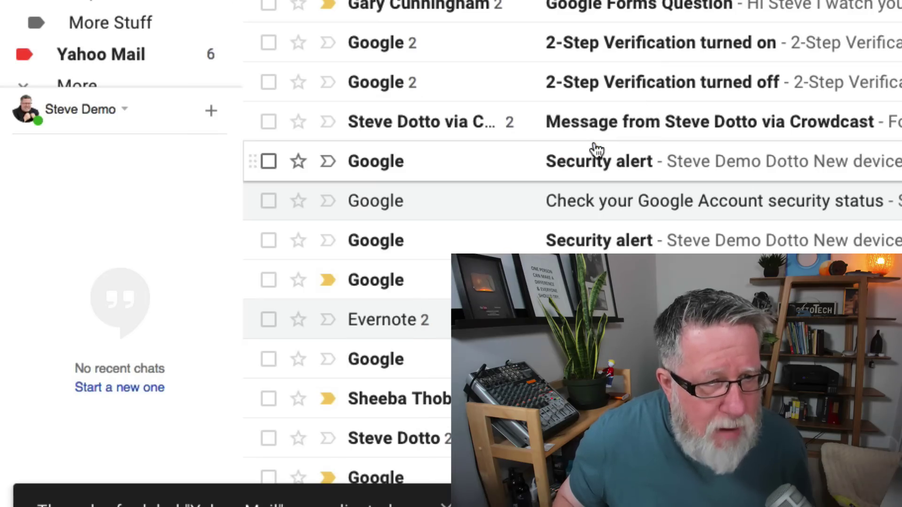